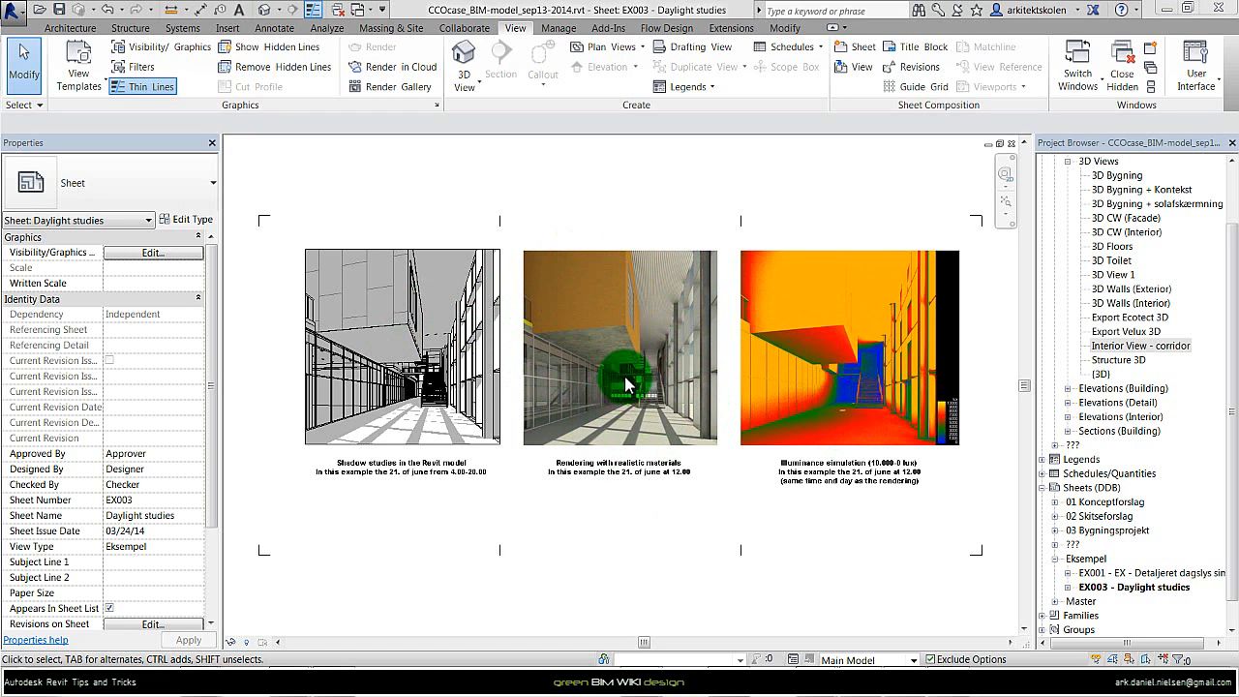
Activate the shadow study viewport on the Daylight studies sheet and review its sun settings.
click(418, 317)
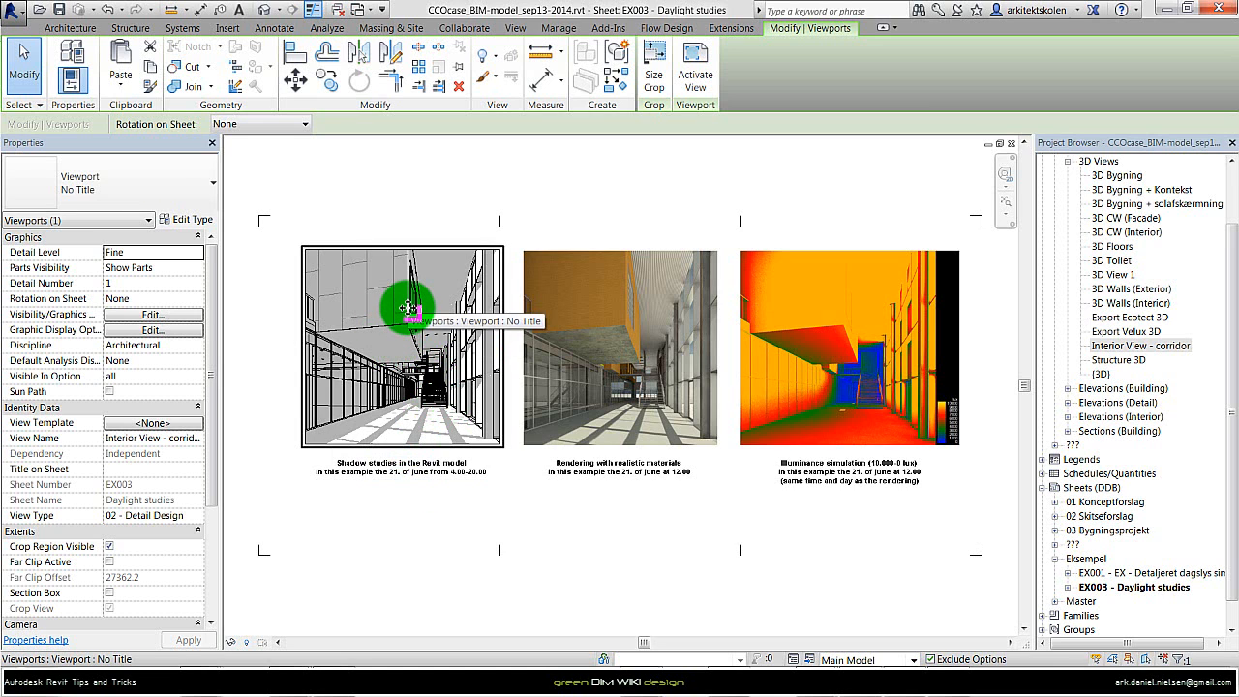
right_click(408, 308)
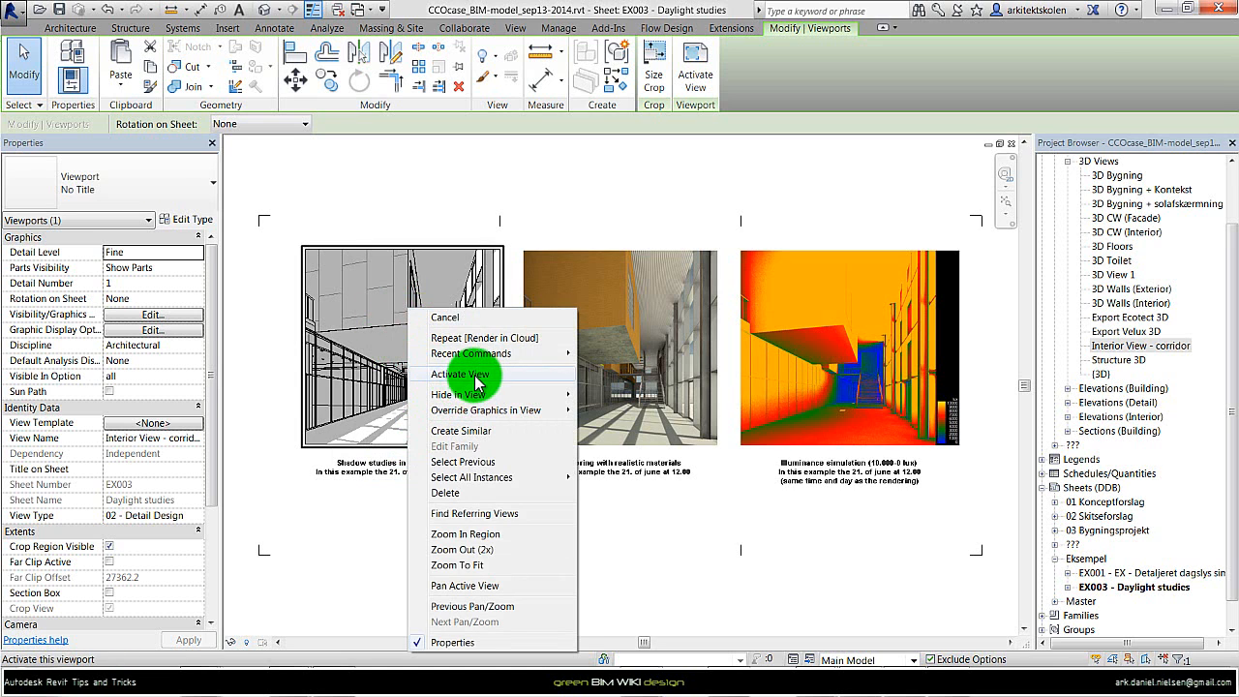
click(474, 373)
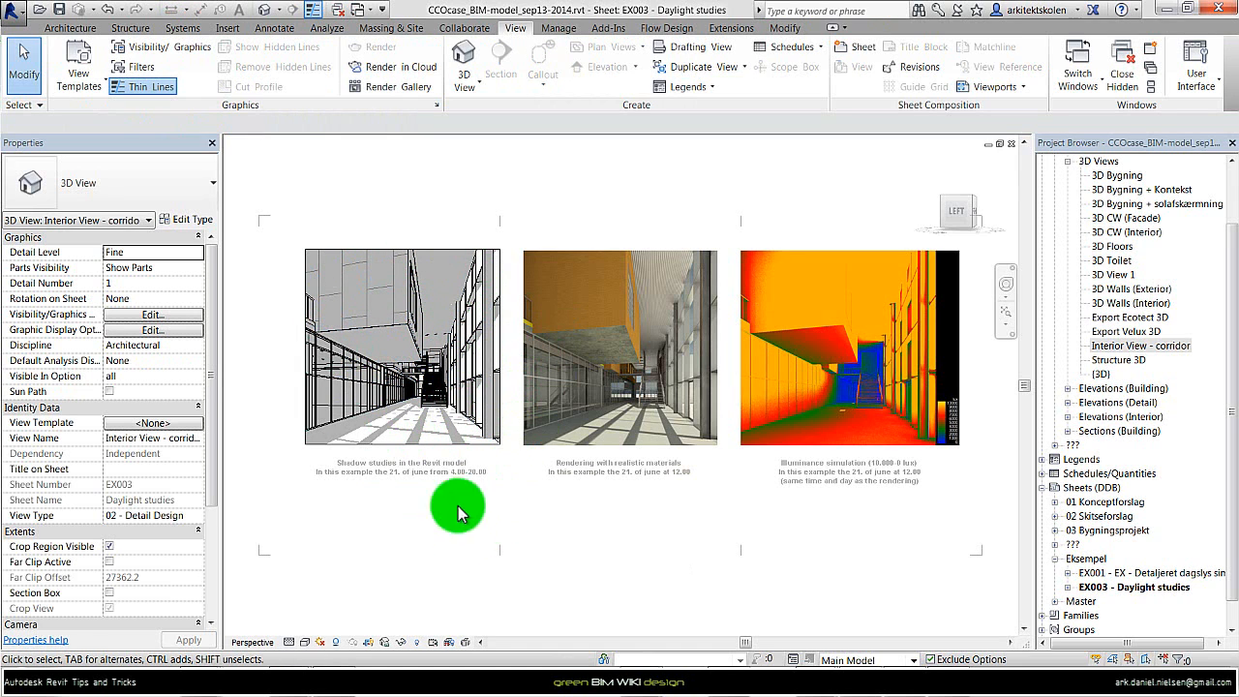
click(322, 642)
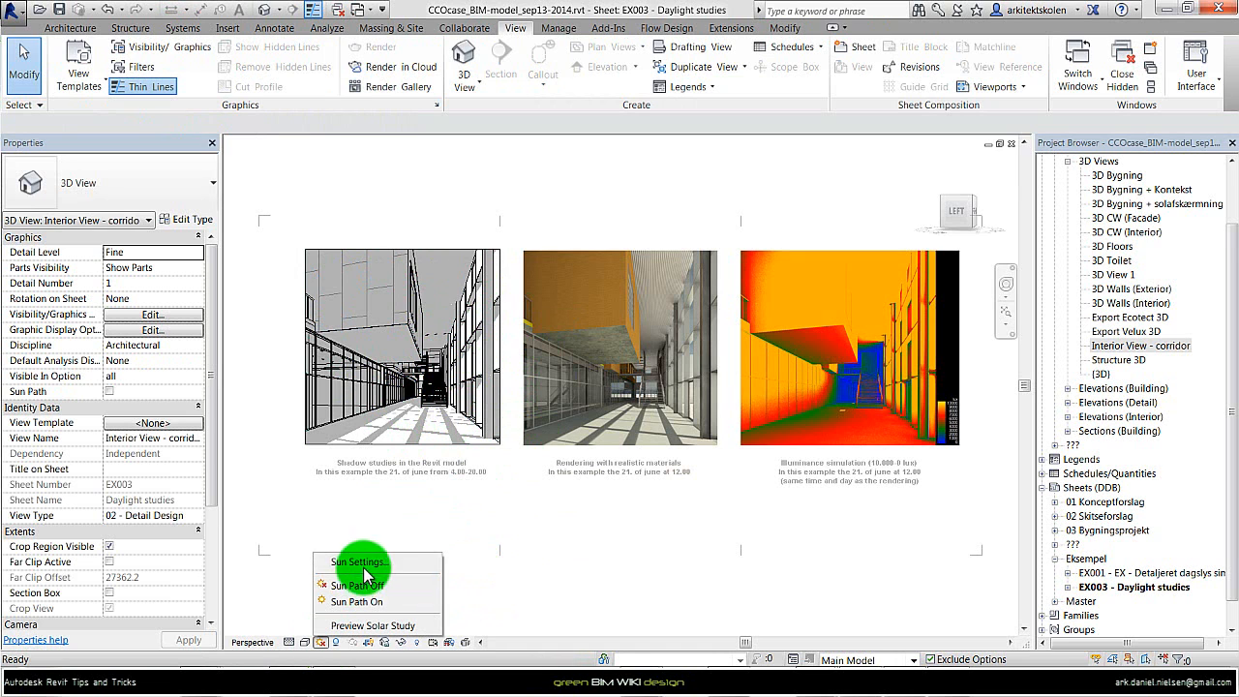
click(393, 566)
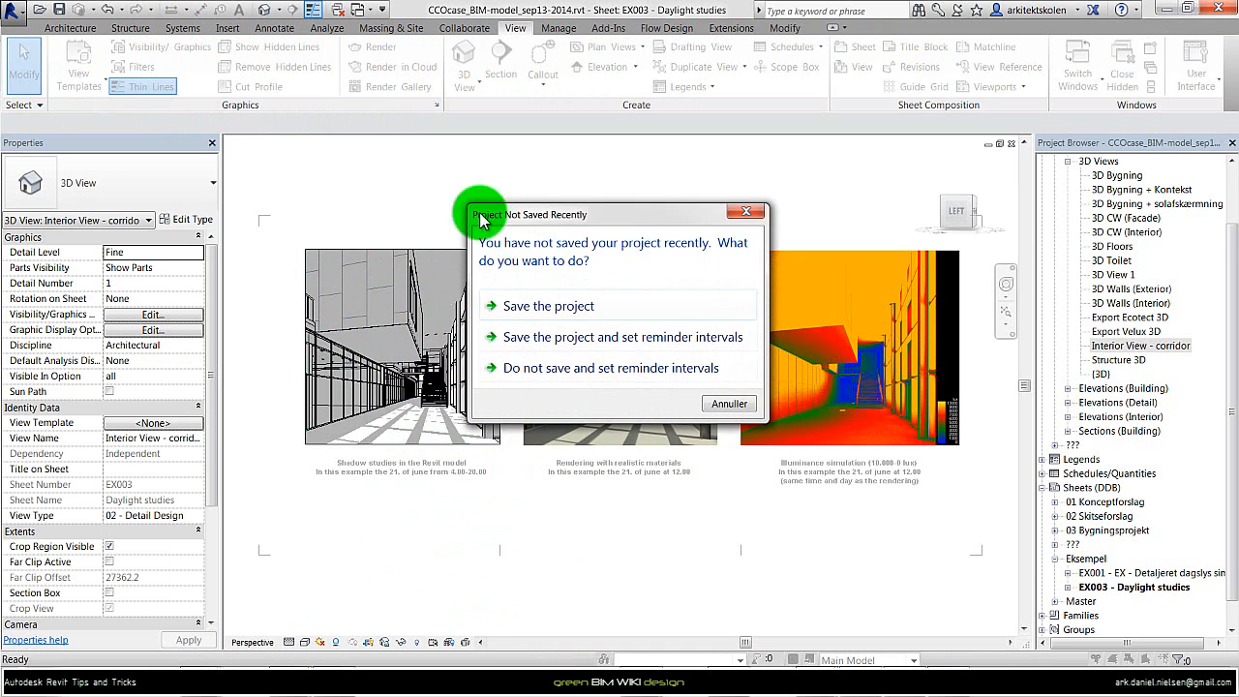
click(747, 215)
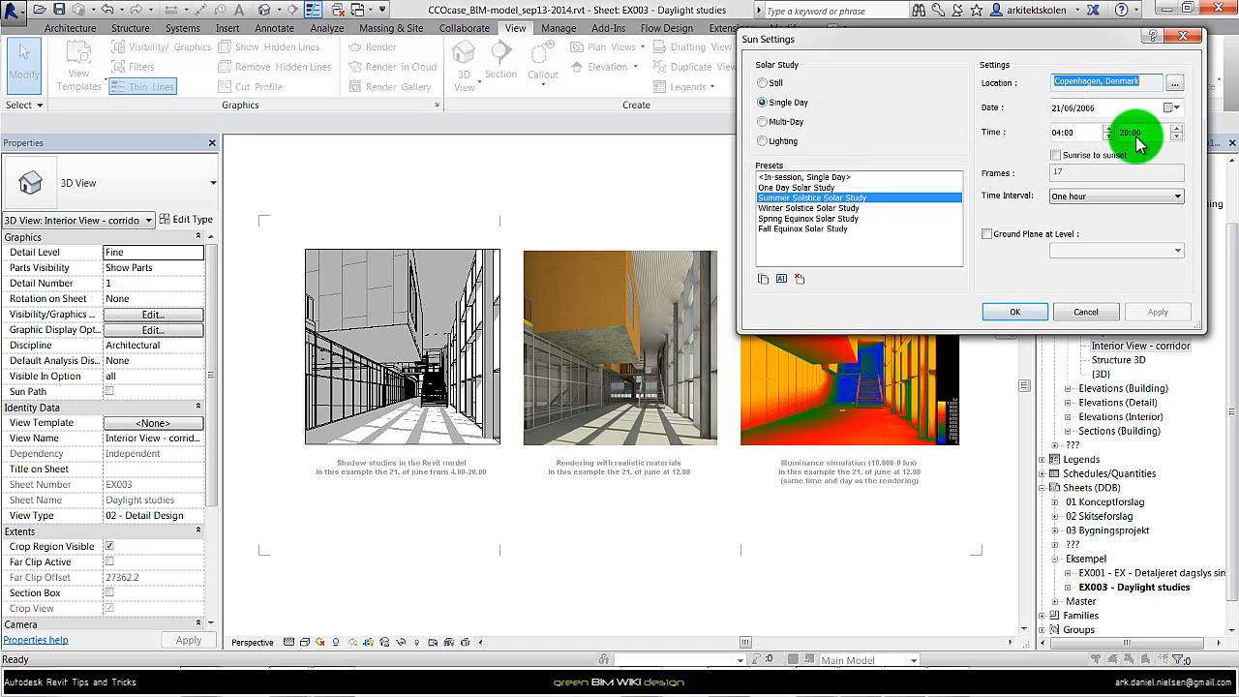
click(1015, 311)
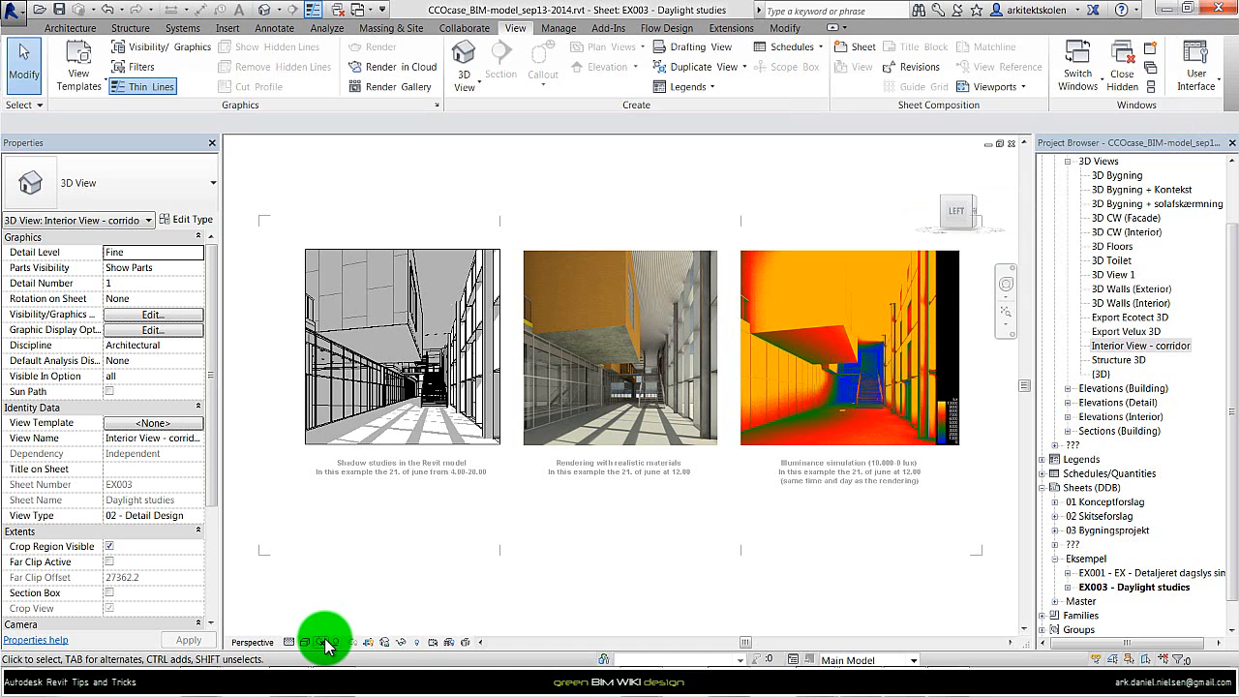
Preview the corridor view's solar study by playing its shadow animation, and deactivate the view.
click(320, 642)
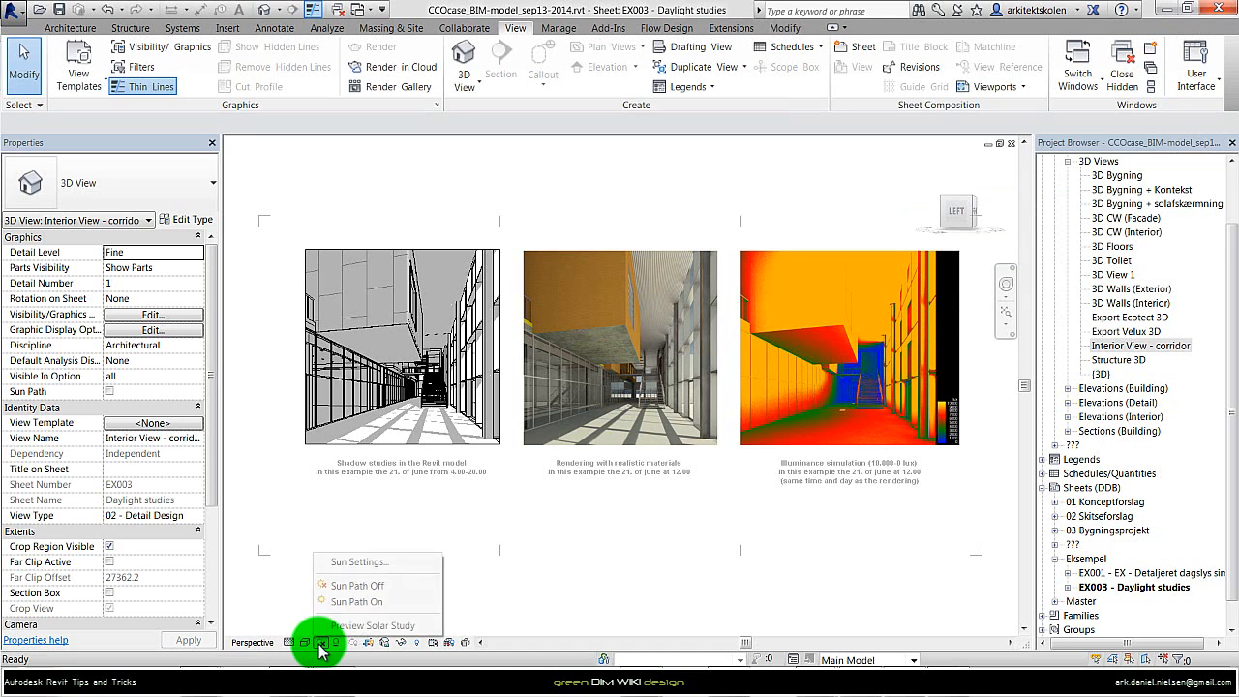
click(395, 627)
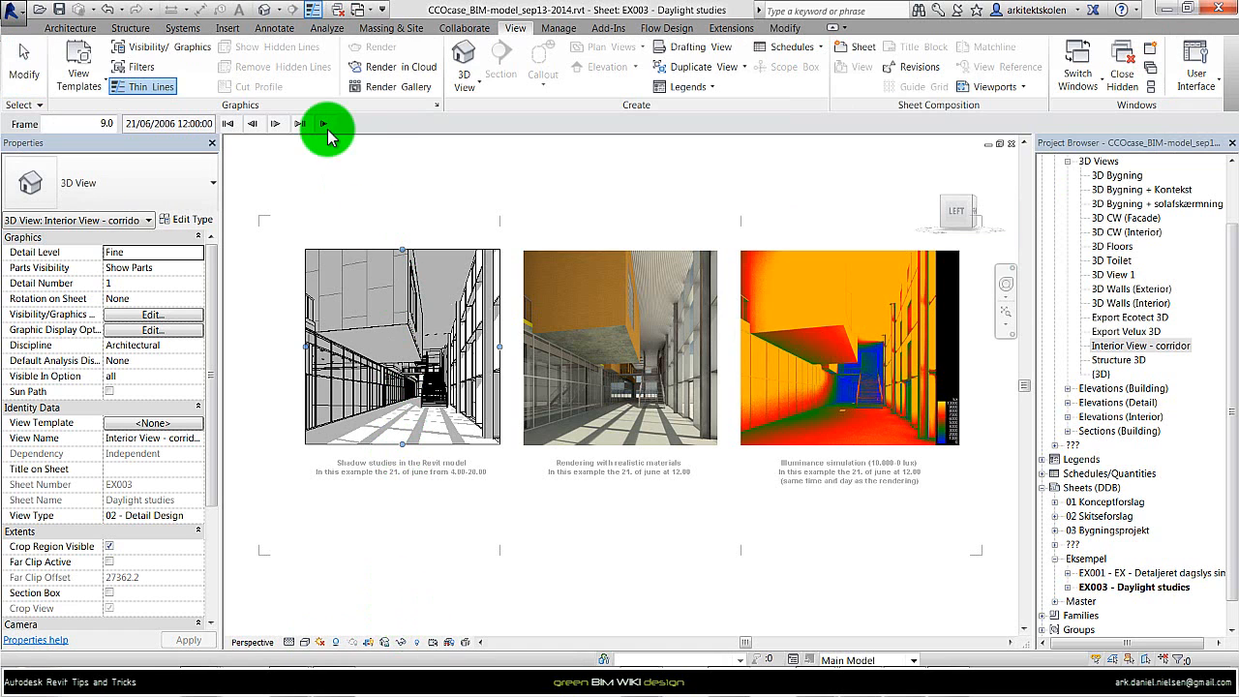
click(325, 126)
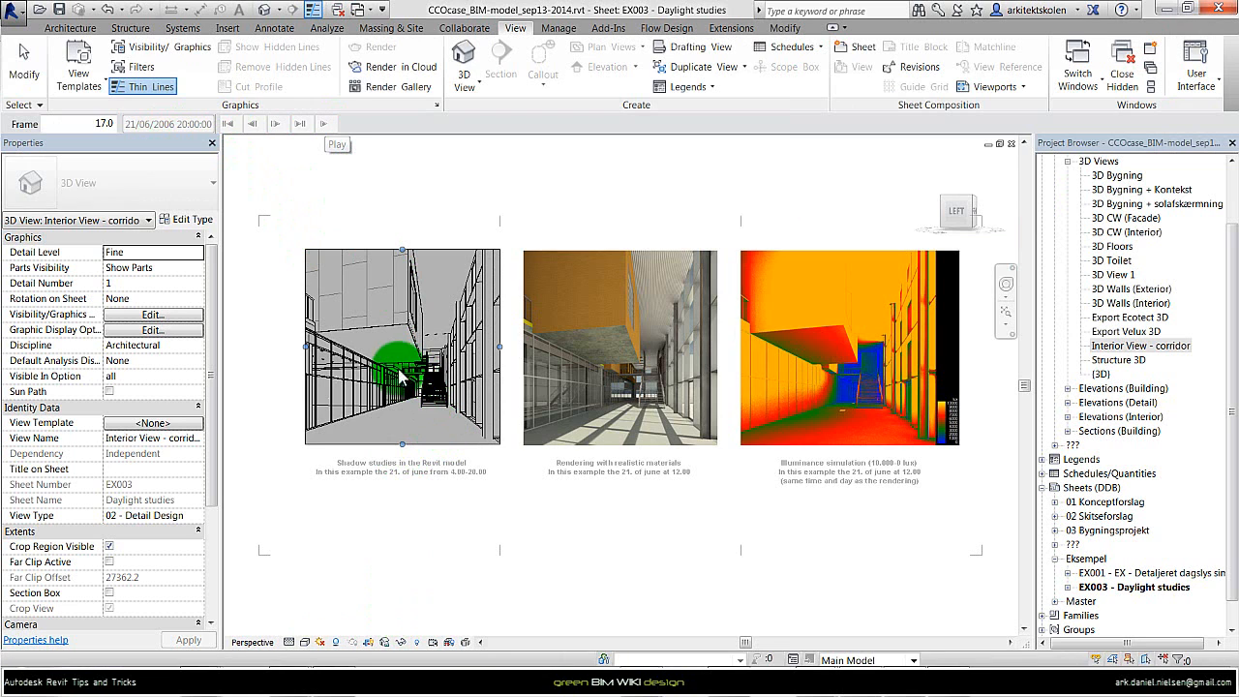
click(323, 123)
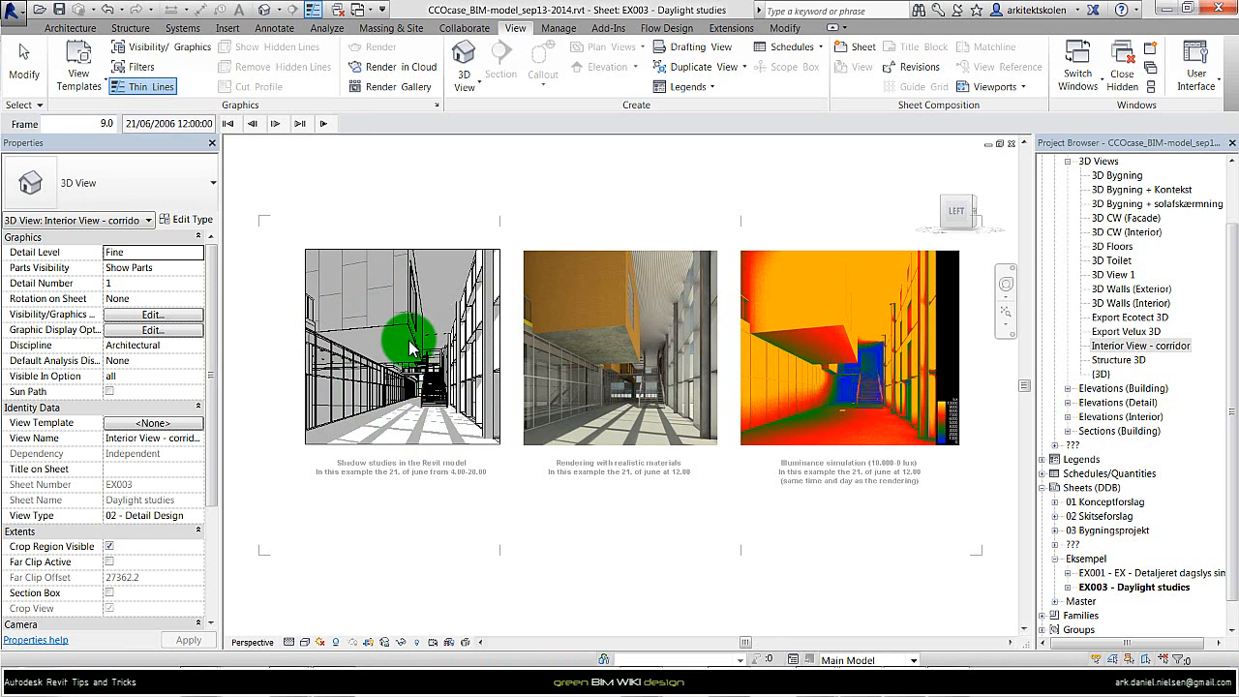
right_click(494, 178)
click(549, 242)
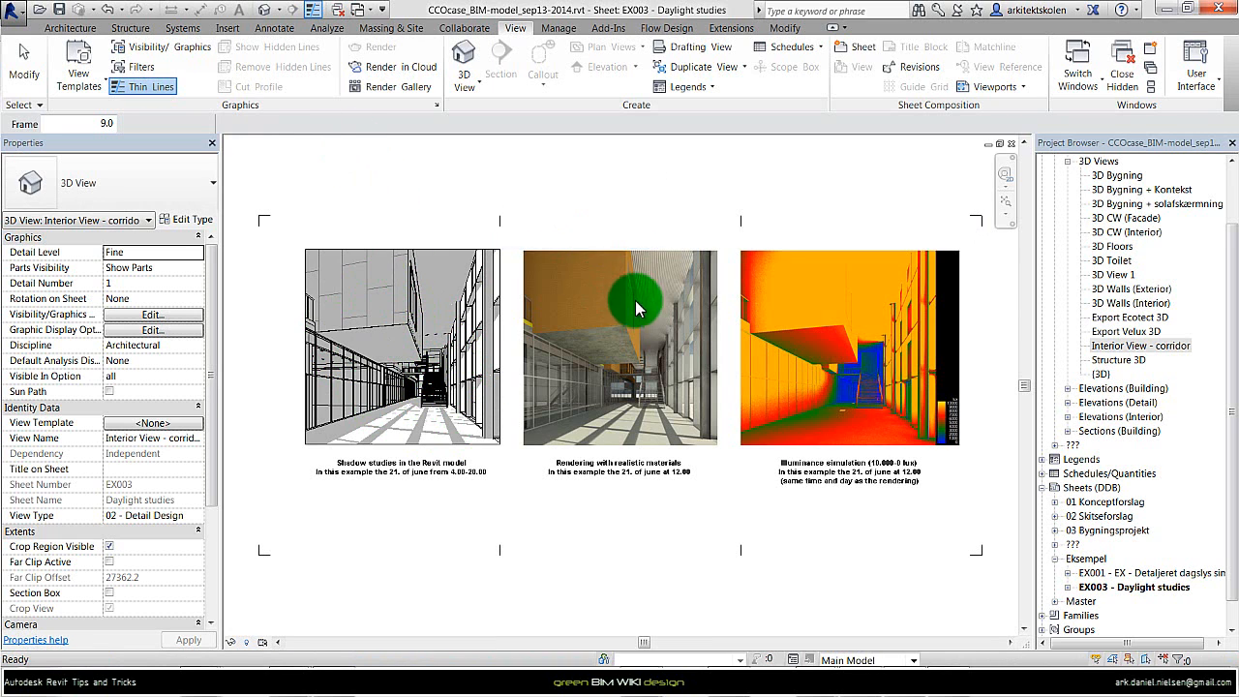
Open Render in Cloud for the project and examine the available output types beside the sheet's images.
click(636, 314)
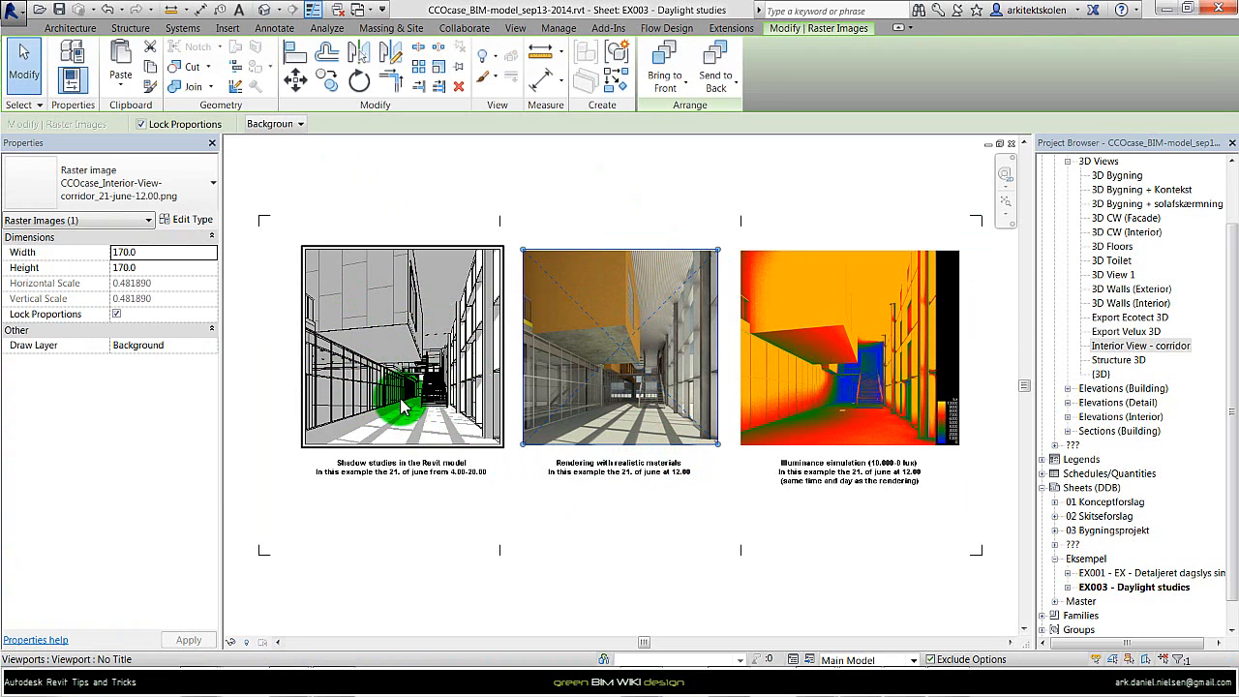
click(399, 315)
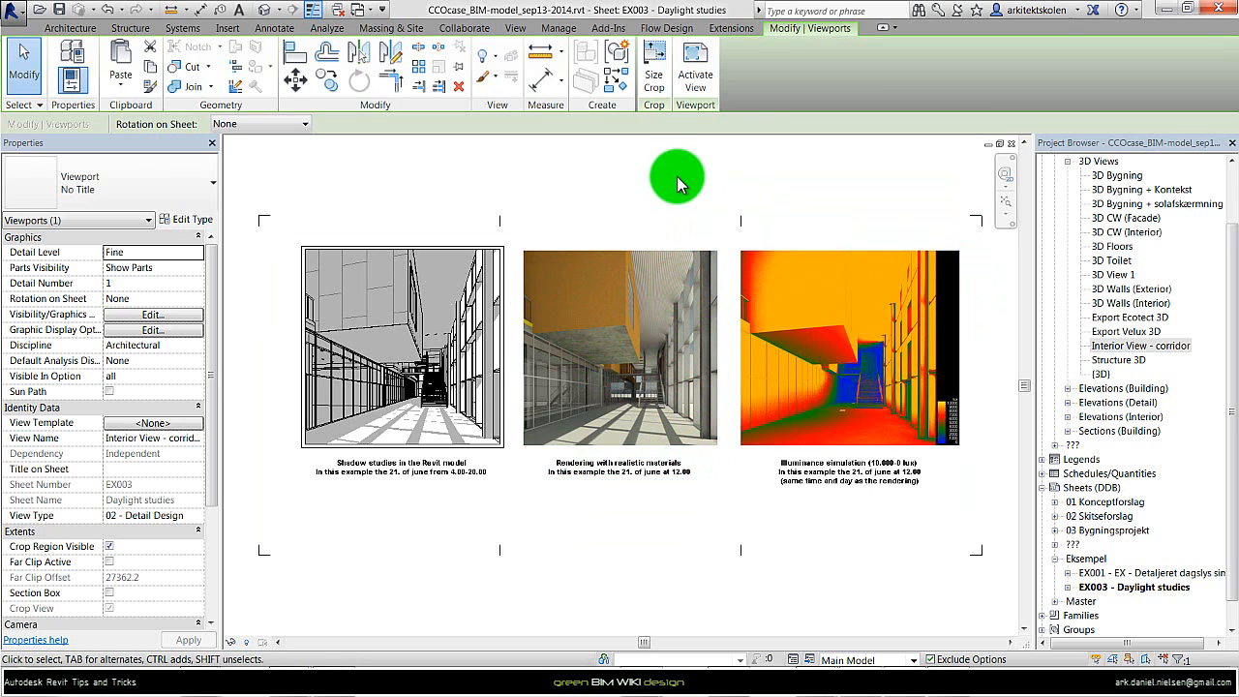
click(516, 29)
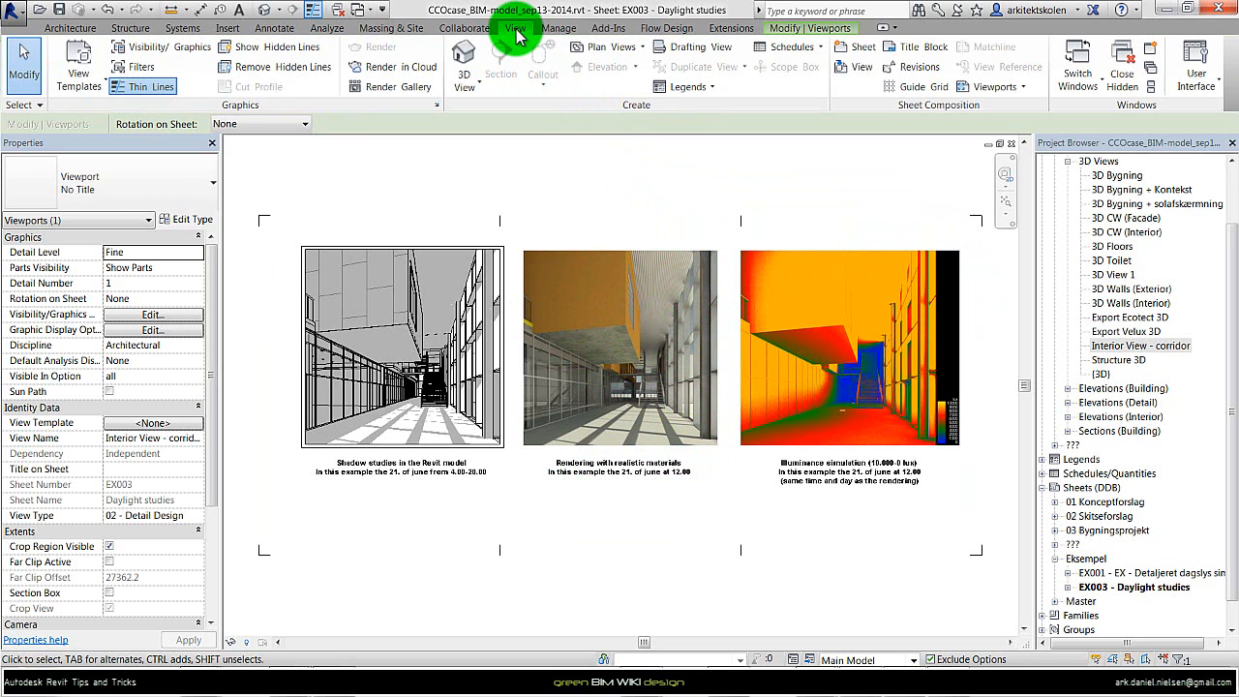
click(403, 68)
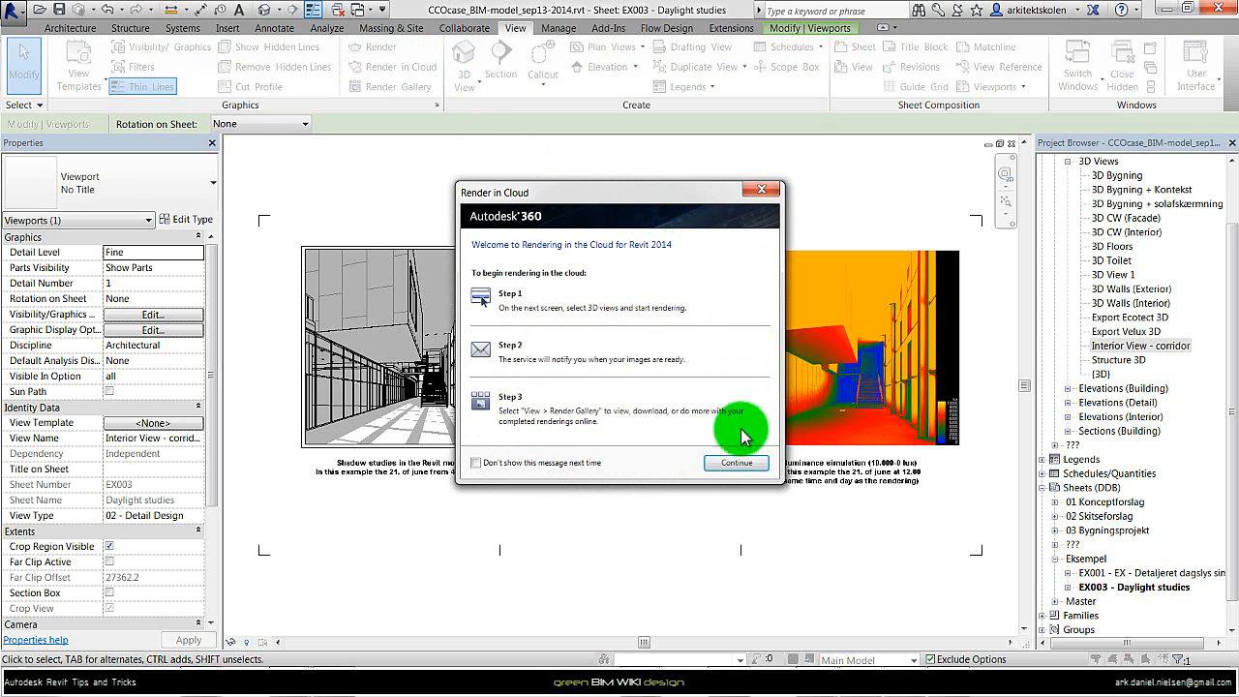
click(735, 465)
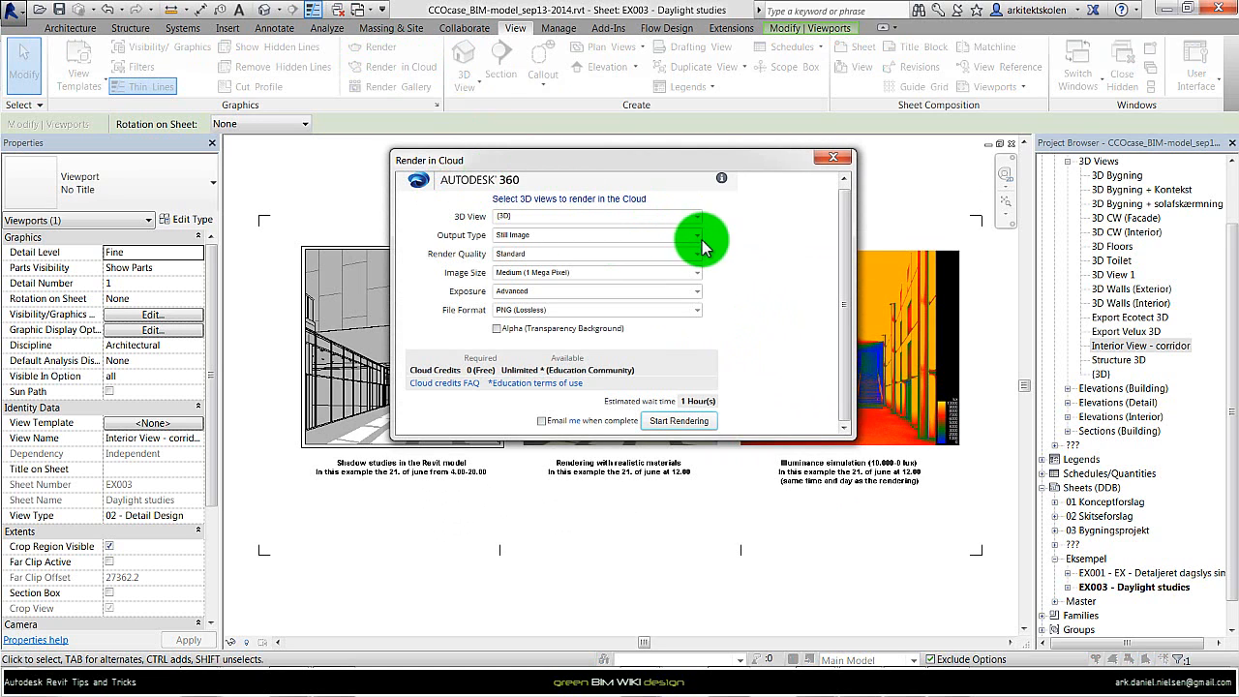
click(696, 235)
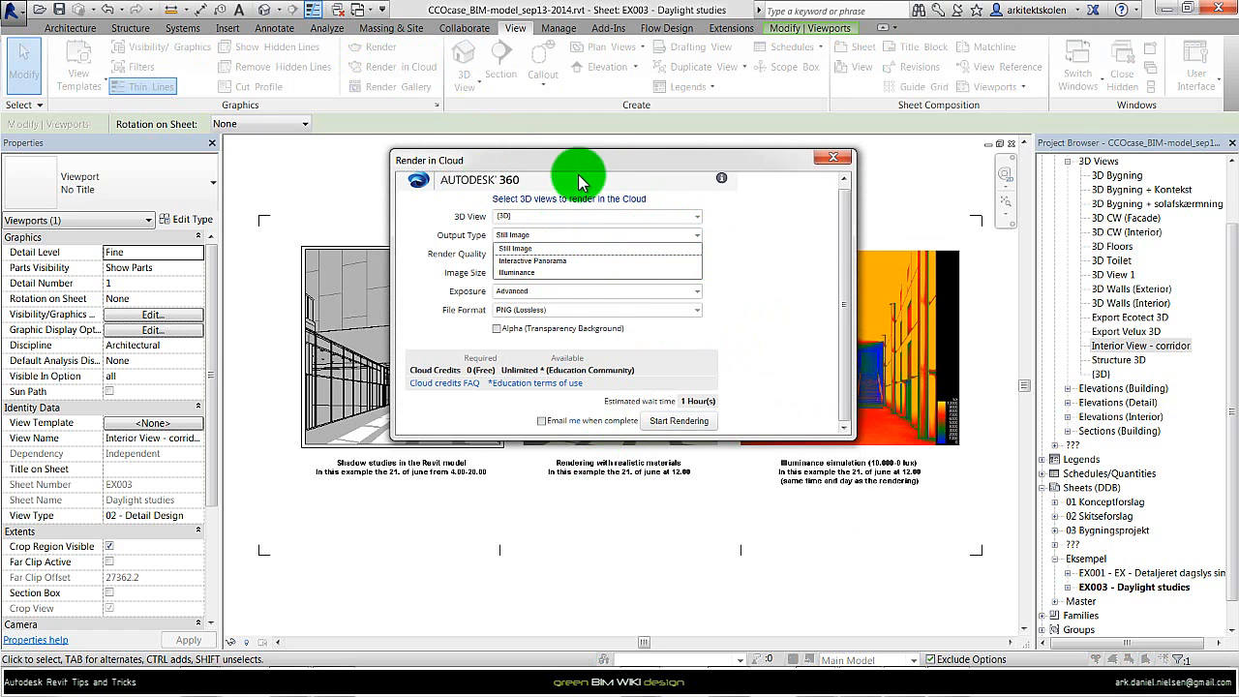
drag(589, 162, 598, 19)
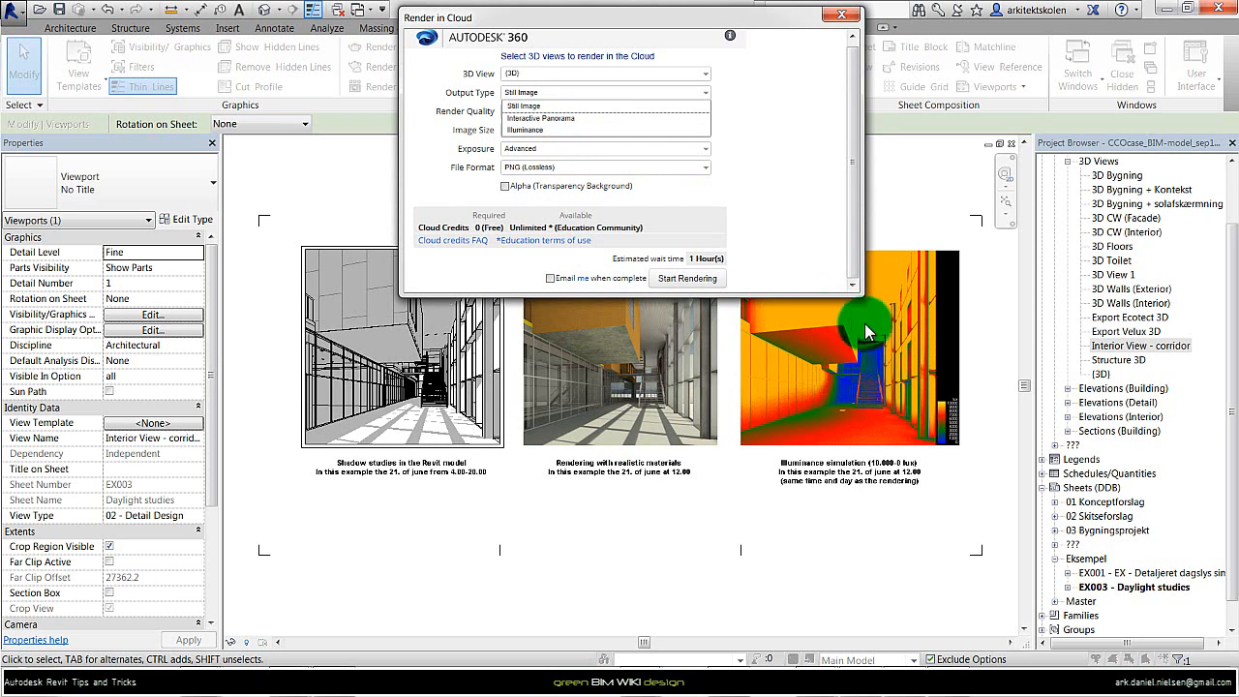
click(757, 142)
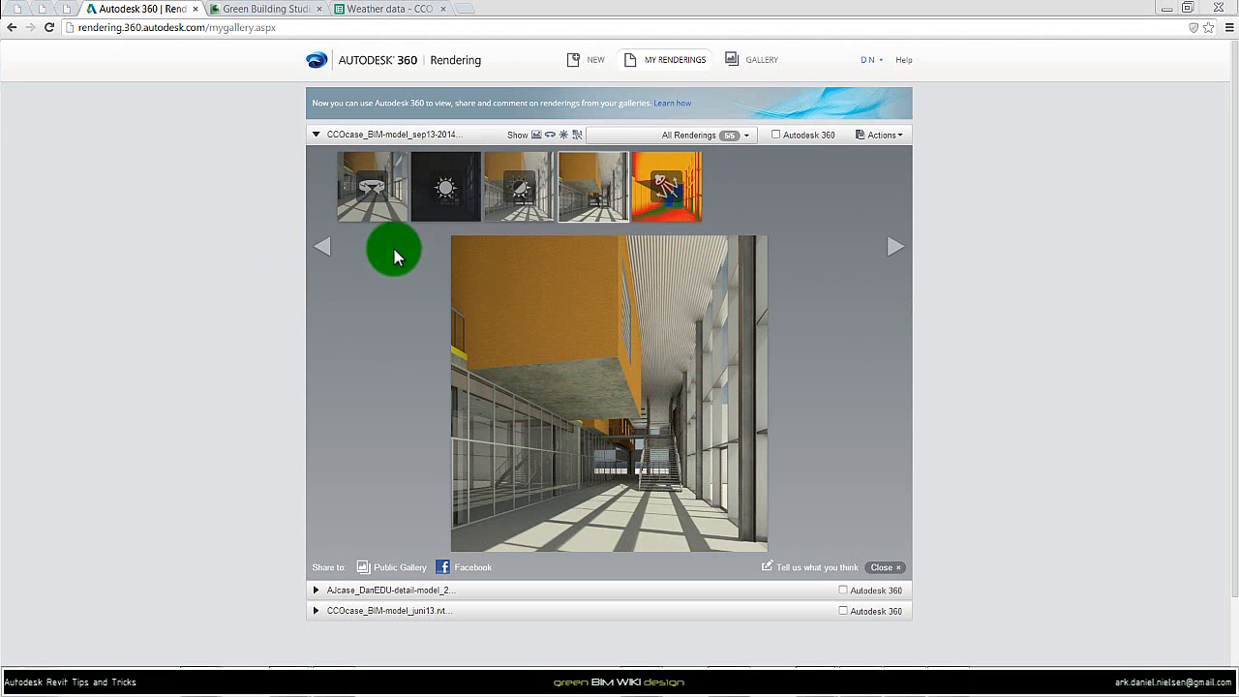
In the Autodesk 360 Rendering gallery, examine the corridor's interactive panorama, still image and illuminance renderings.
click(368, 191)
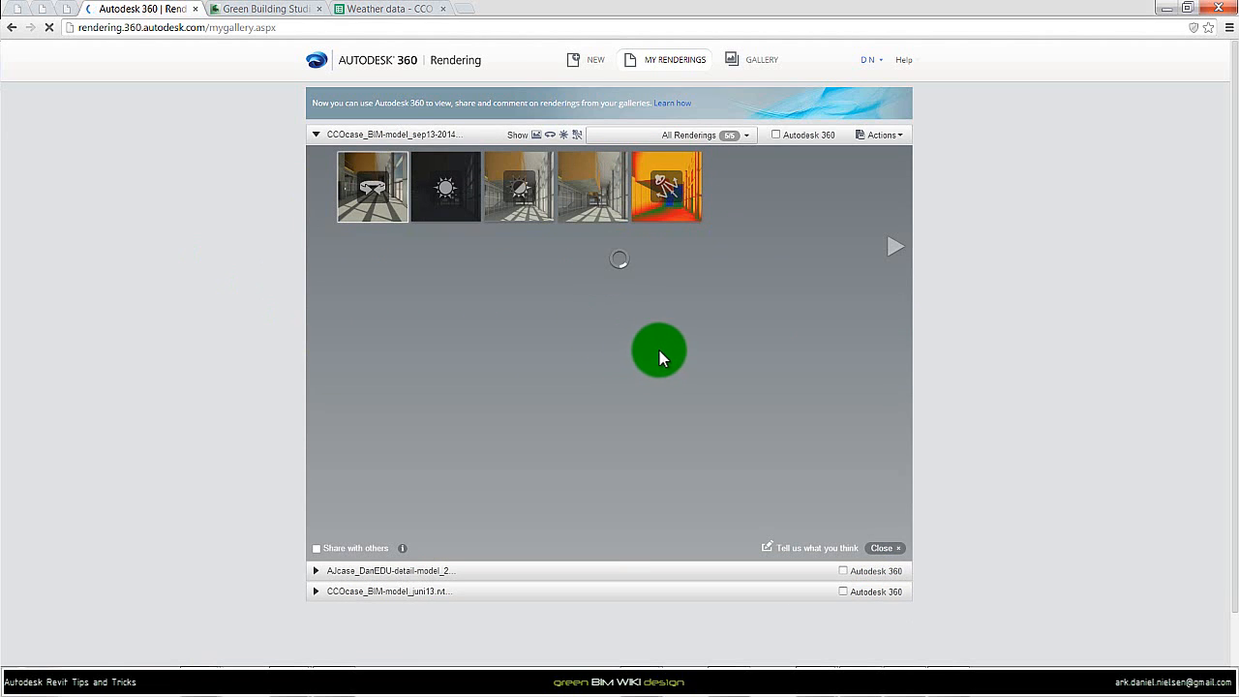
drag(698, 390, 672, 473)
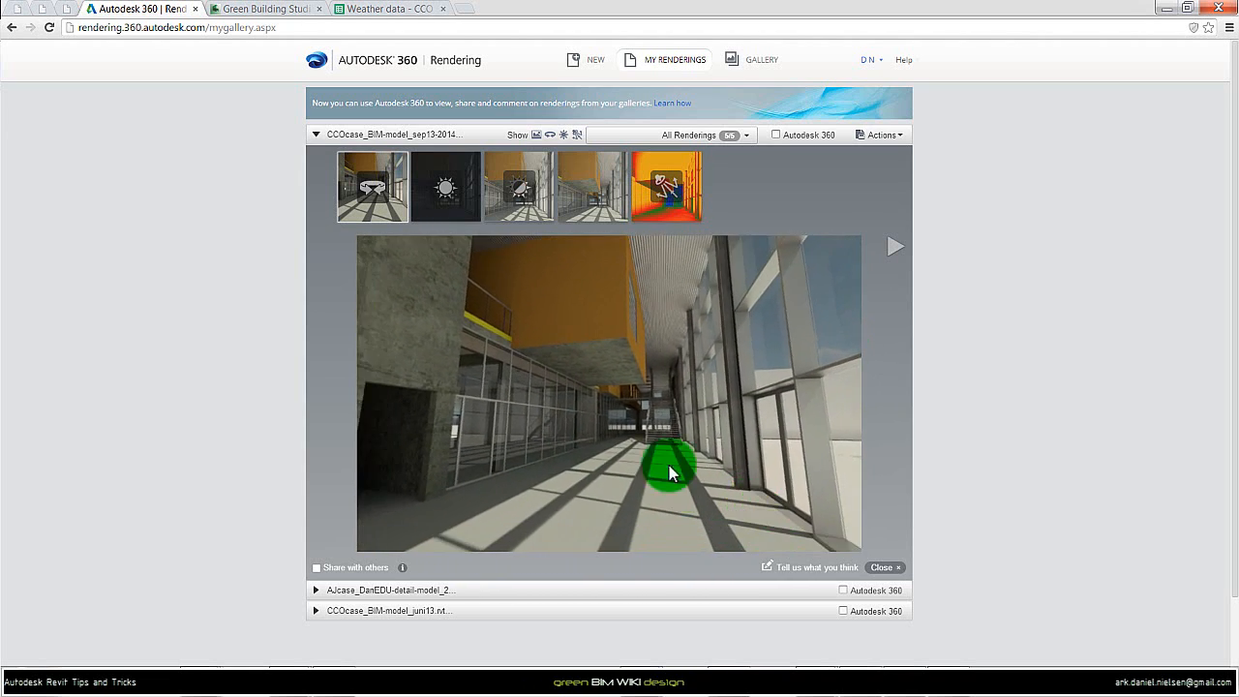
click(589, 187)
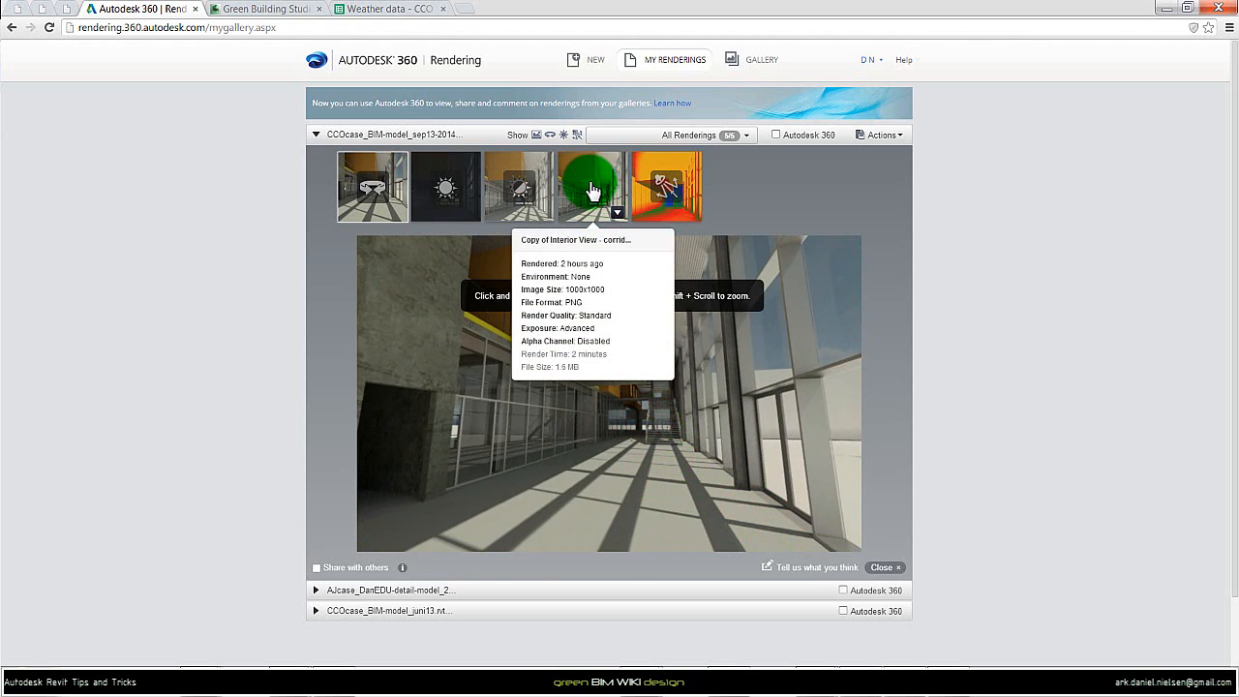
click(586, 178)
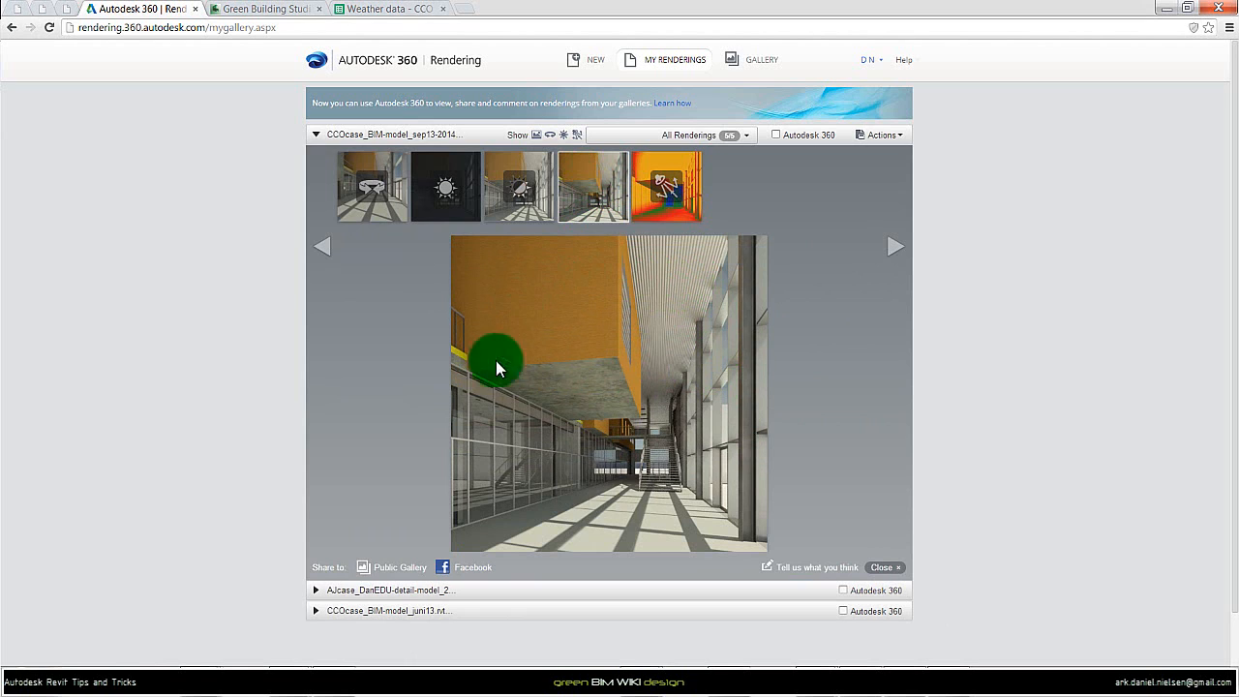
drag(496, 368, 666, 464)
click(665, 179)
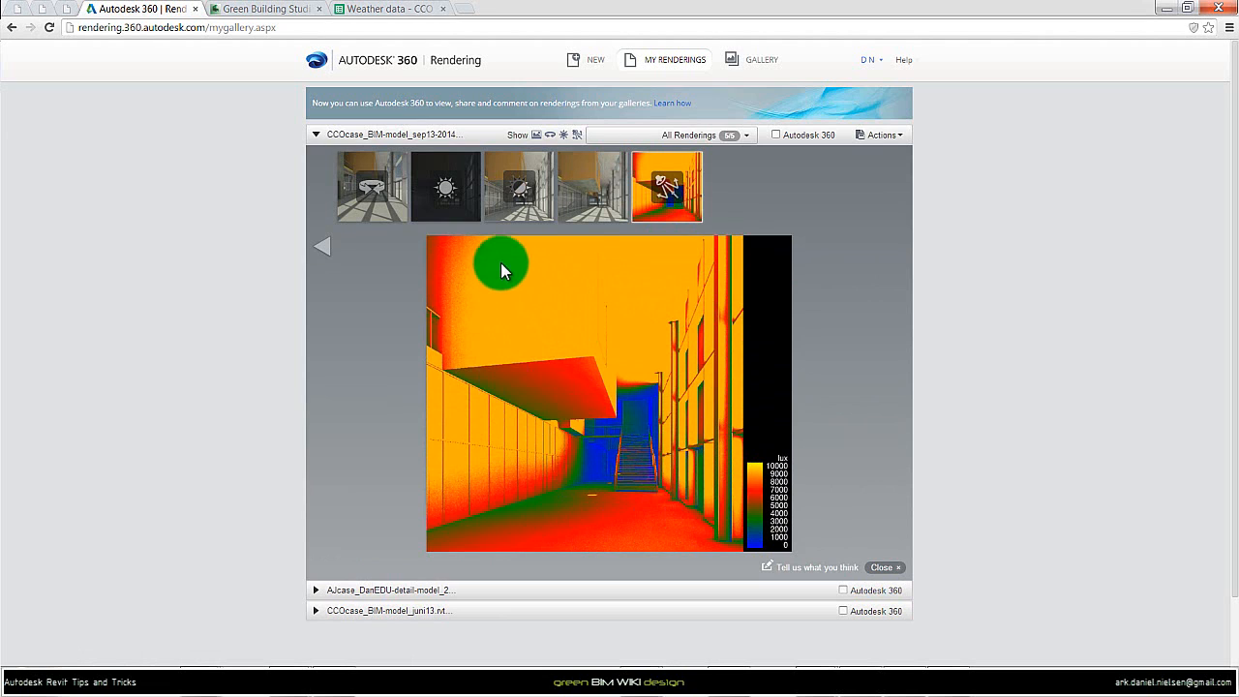
click(499, 177)
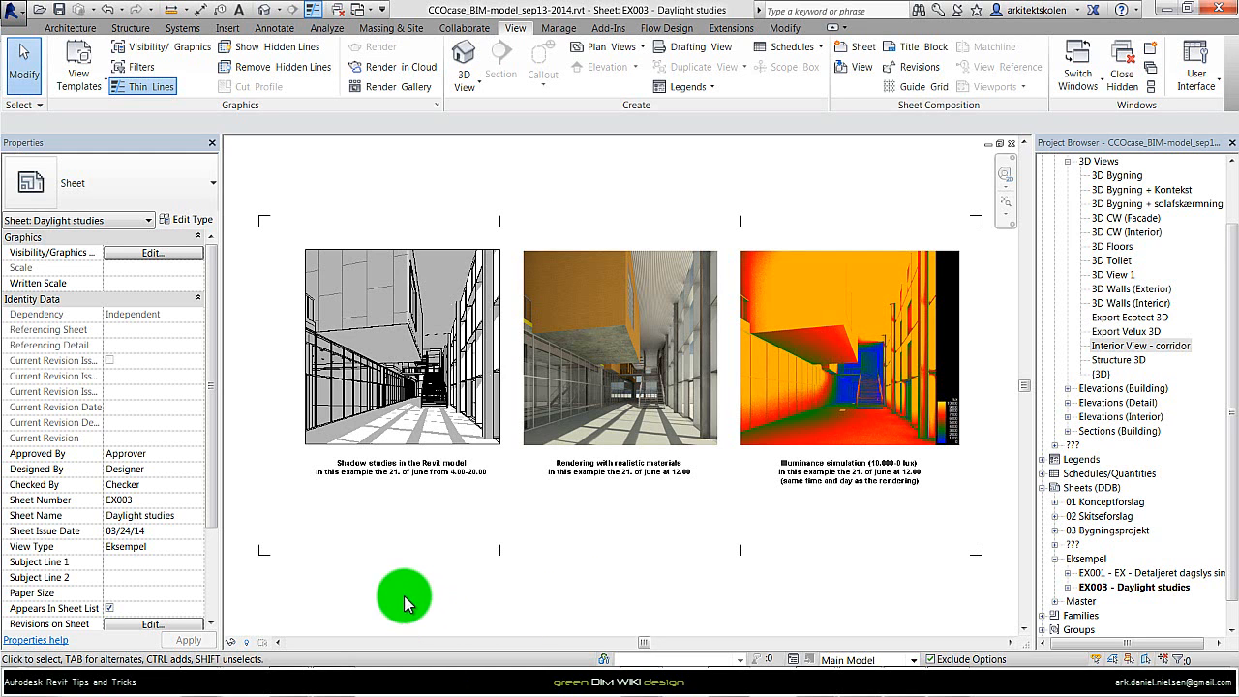
click(377, 426)
click(620, 180)
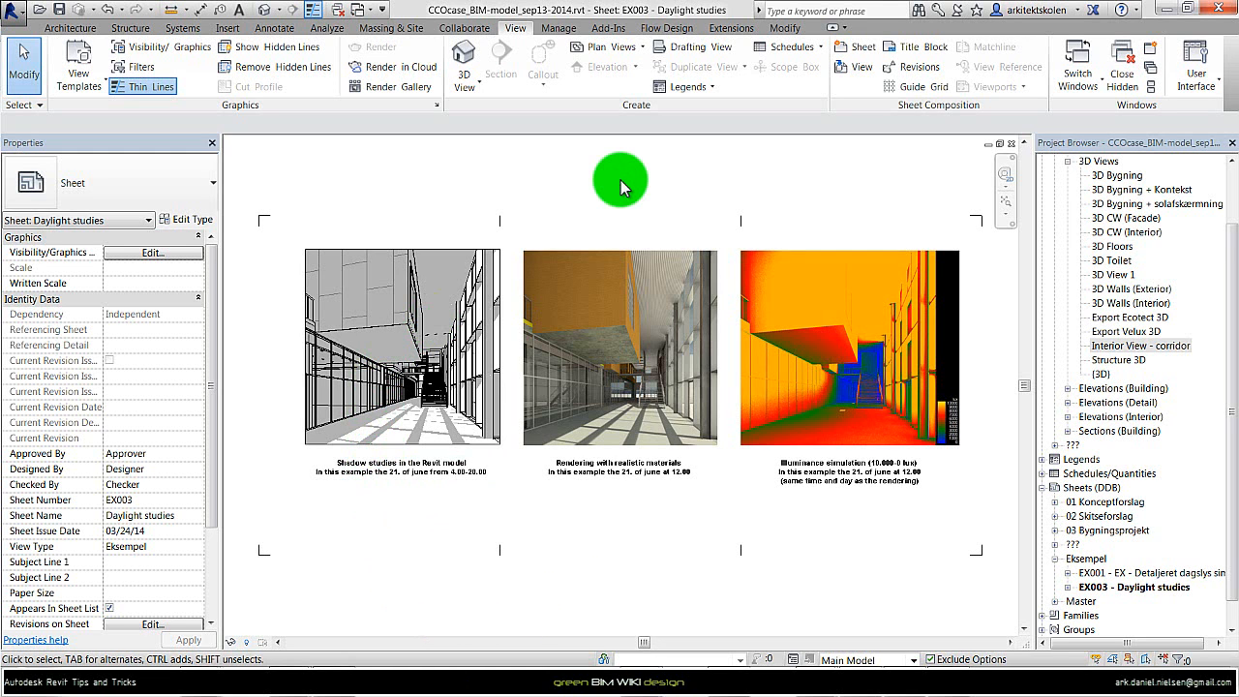